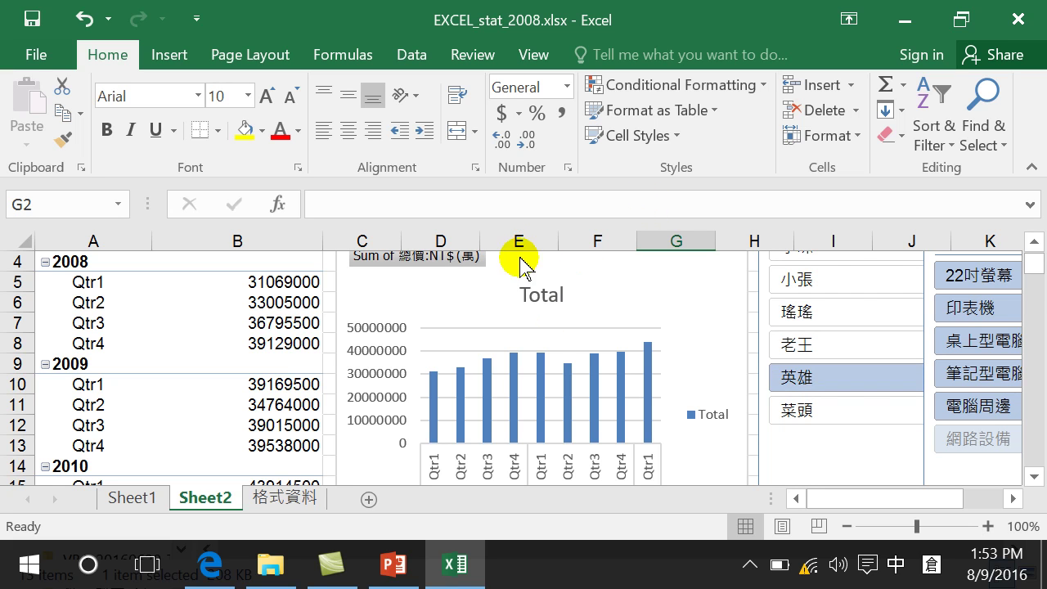
Step: Filter the 業務 slicer to 菜頭, then clear the salesperson filter with Alt+C
key(Down)
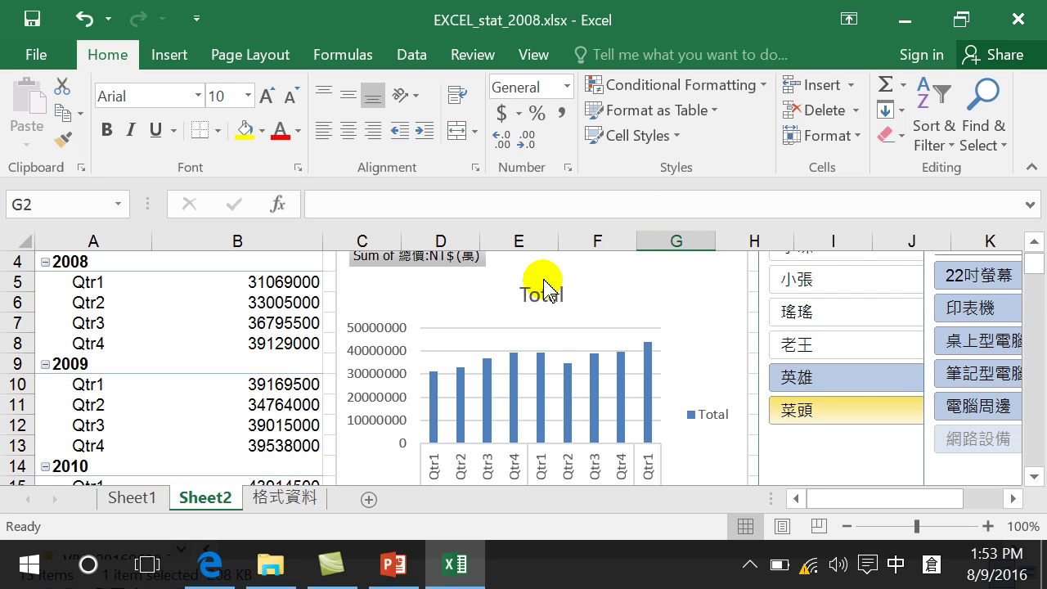
key(Return)
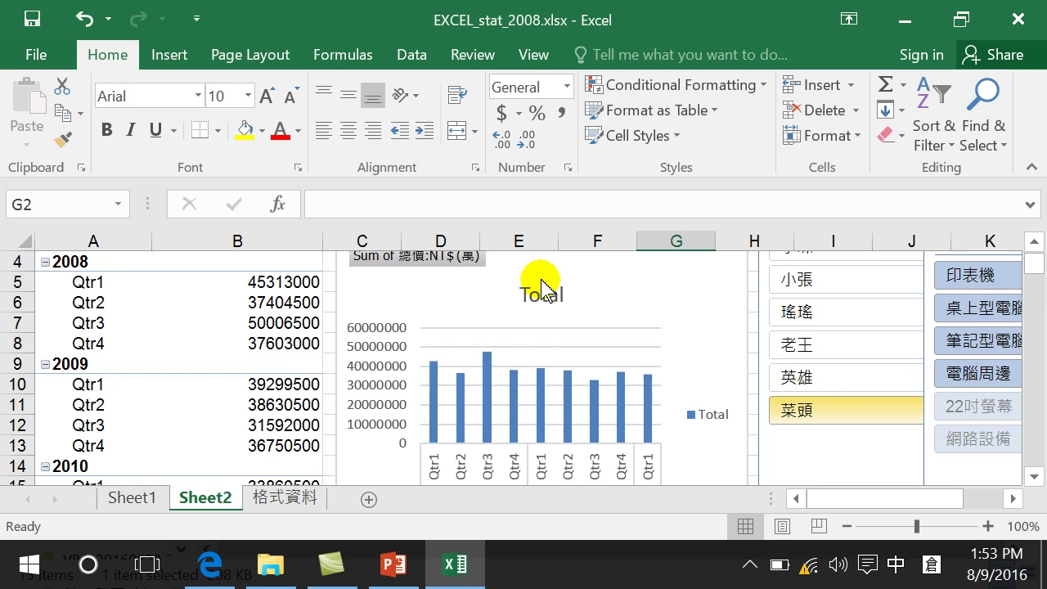
key(Up)
key(Up)
key(Up)
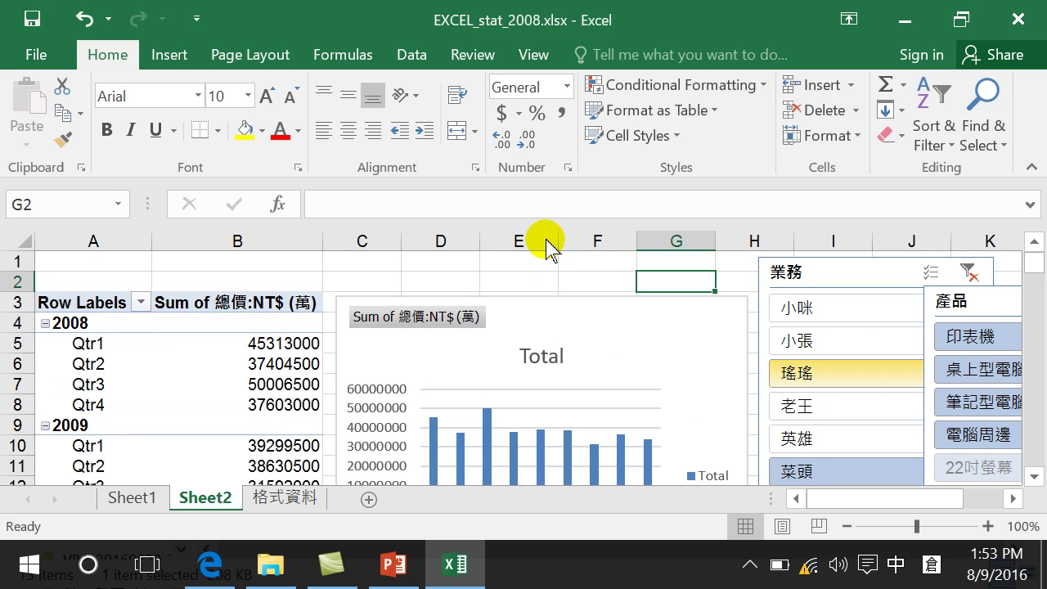
key(Up)
key(Up)
key(alt+c)
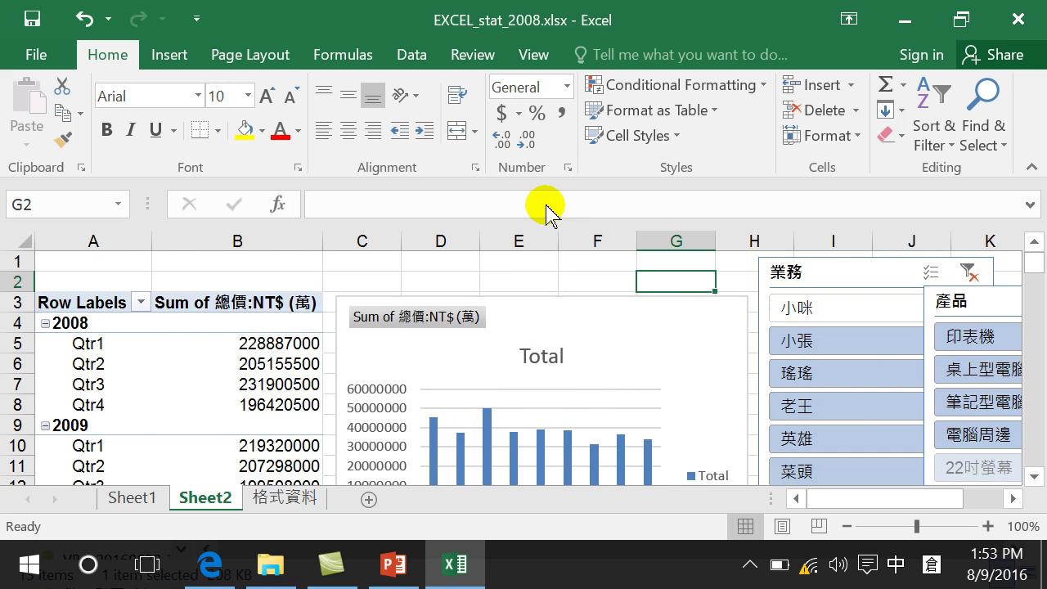
key(shift)
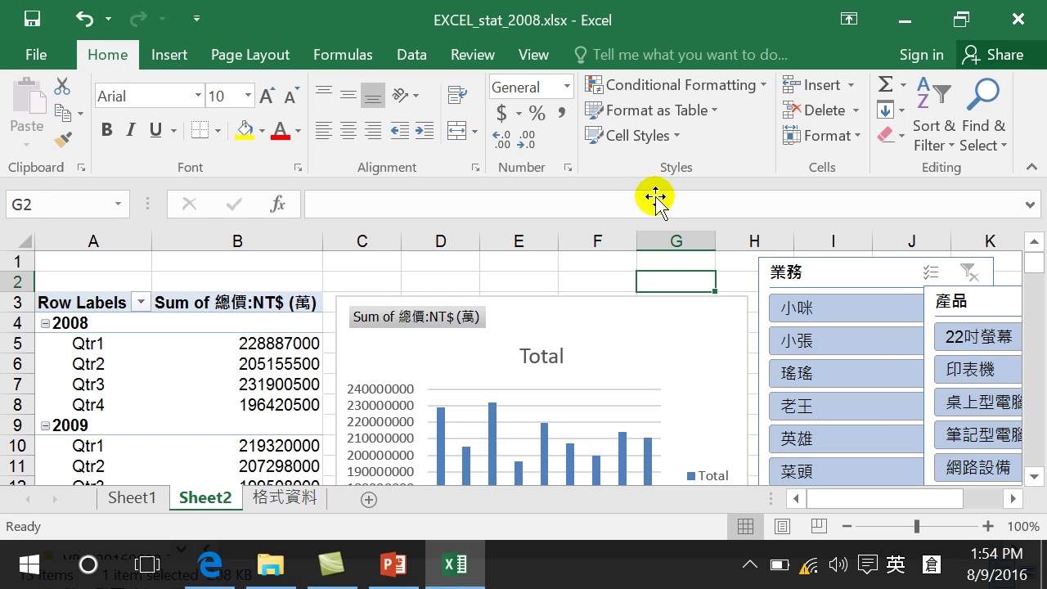
Step: Drag the 產品 slicer left so it overlaps the 業務 slicer beside the chart
drag(642, 188, 532, 189)
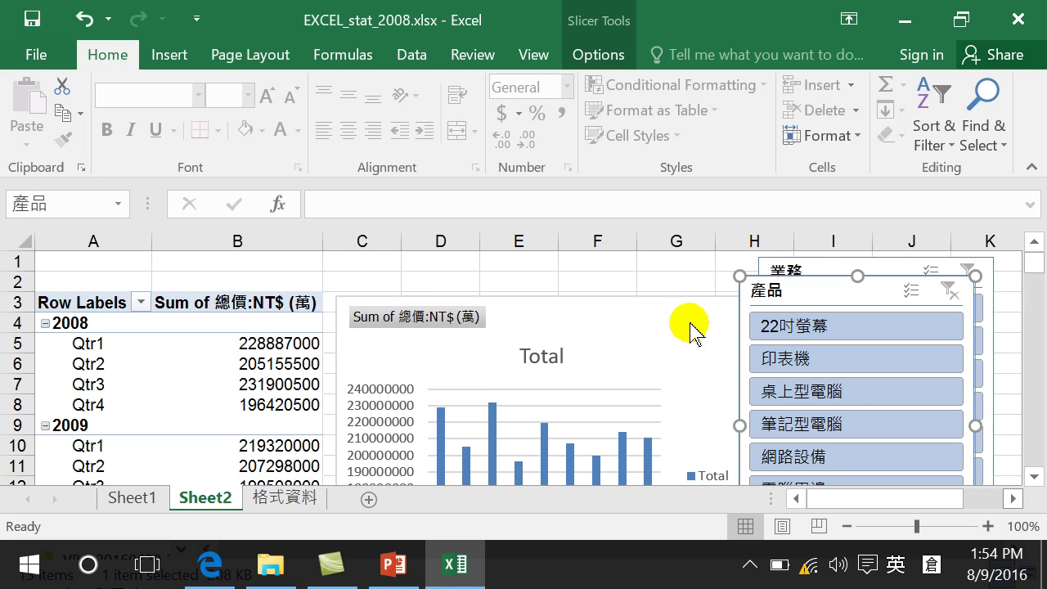
scroll(693, 326, down, 1)
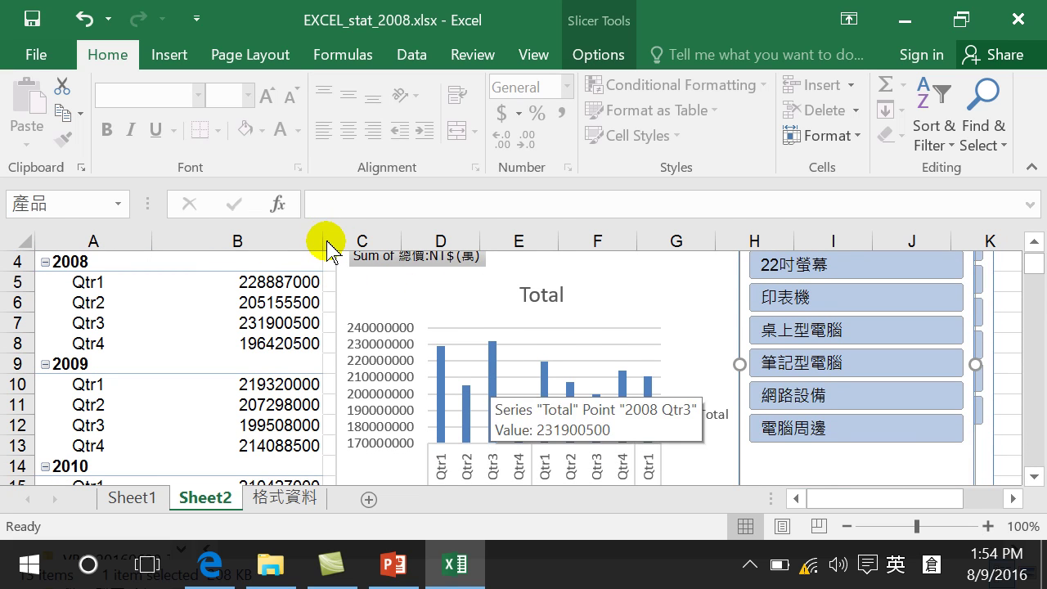
Step: Add a Linear trendline to the chart's Total sales series
right_click(491, 373)
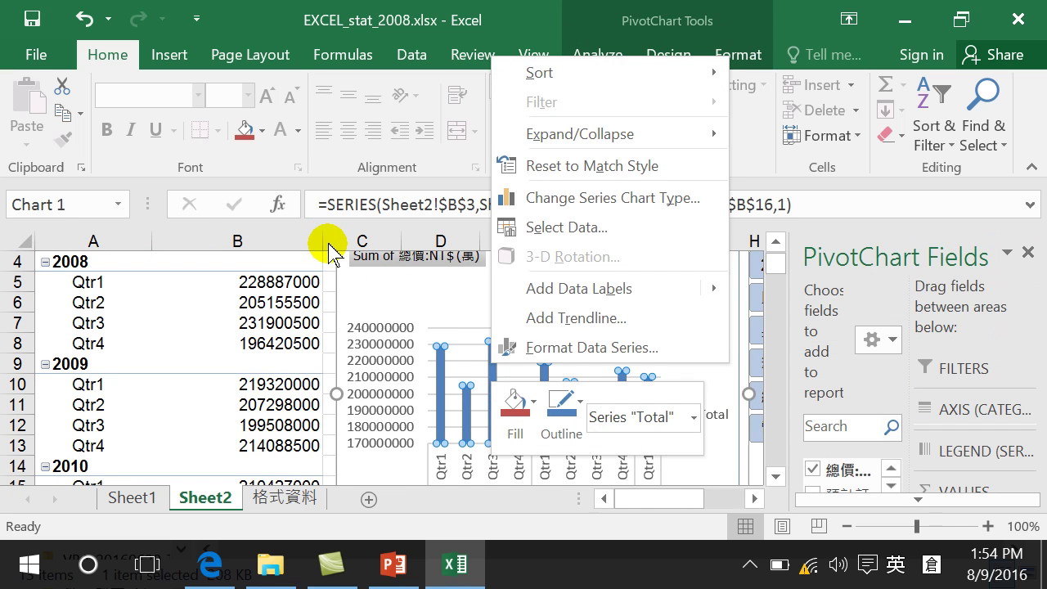
key(Up)
key(Up)
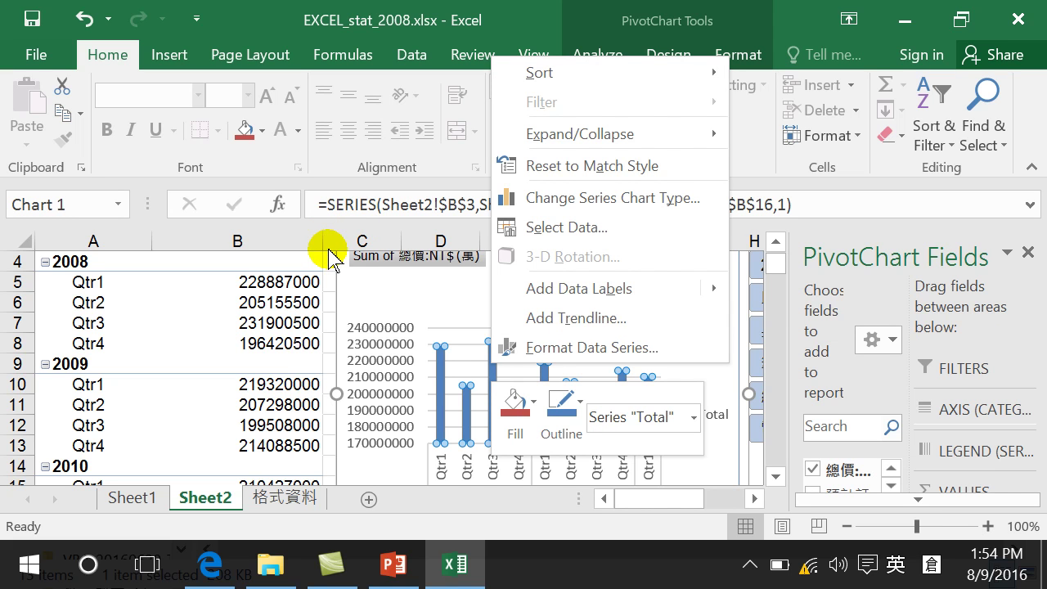
key(Up)
key(Up)
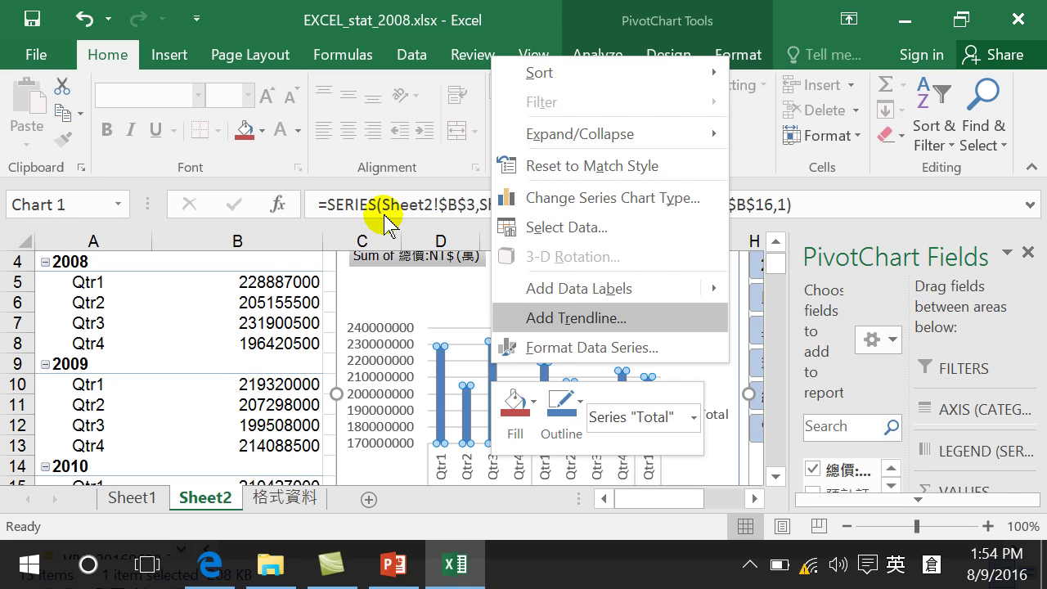
key(Return)
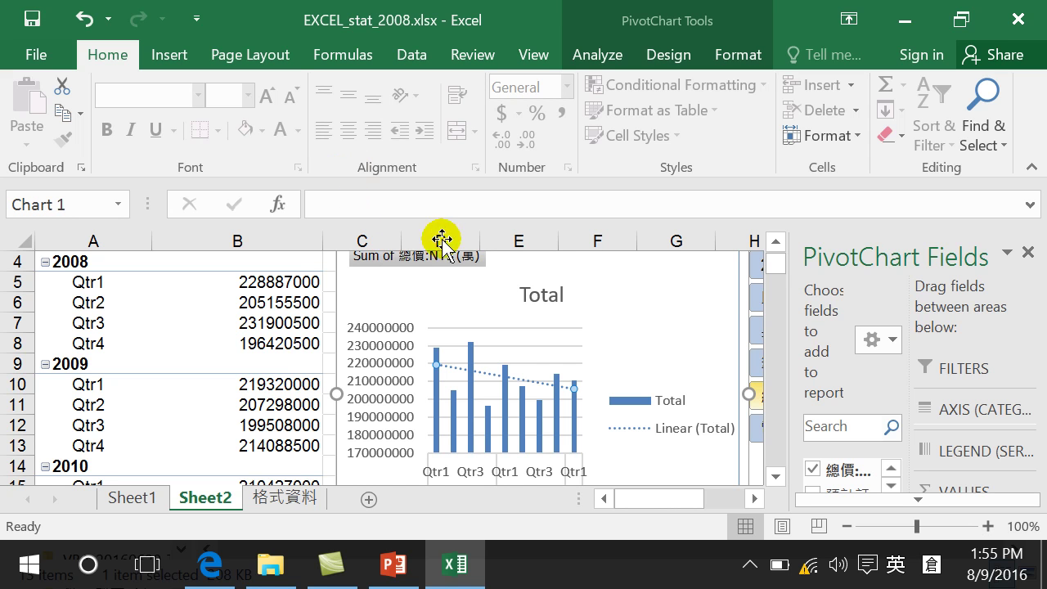
Step: Deselect the chart and filter the 產品 slicer to only 桌上型電腦
scroll(423, 237, down, 1)
scroll(409, 270, down, 1)
key(Escape)
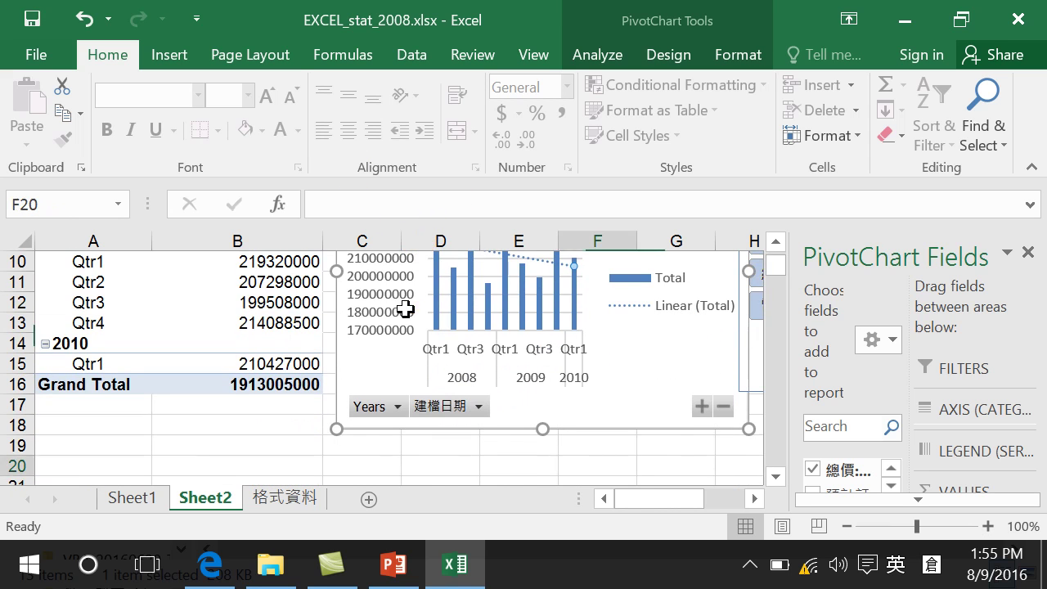
scroll(565, 304, up, 3)
scroll(564, 307, down, 1)
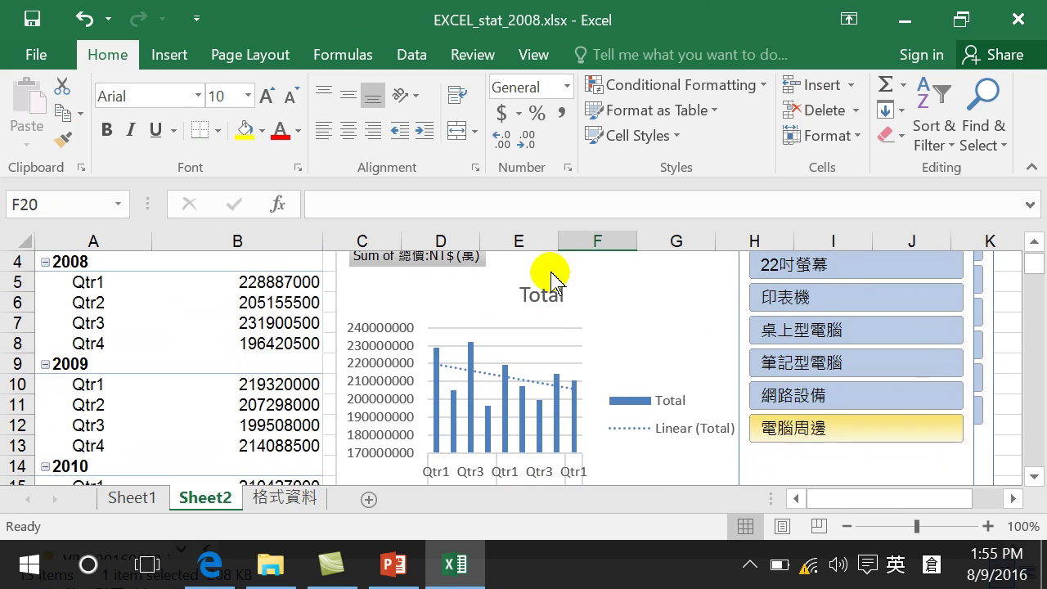
key(Return)
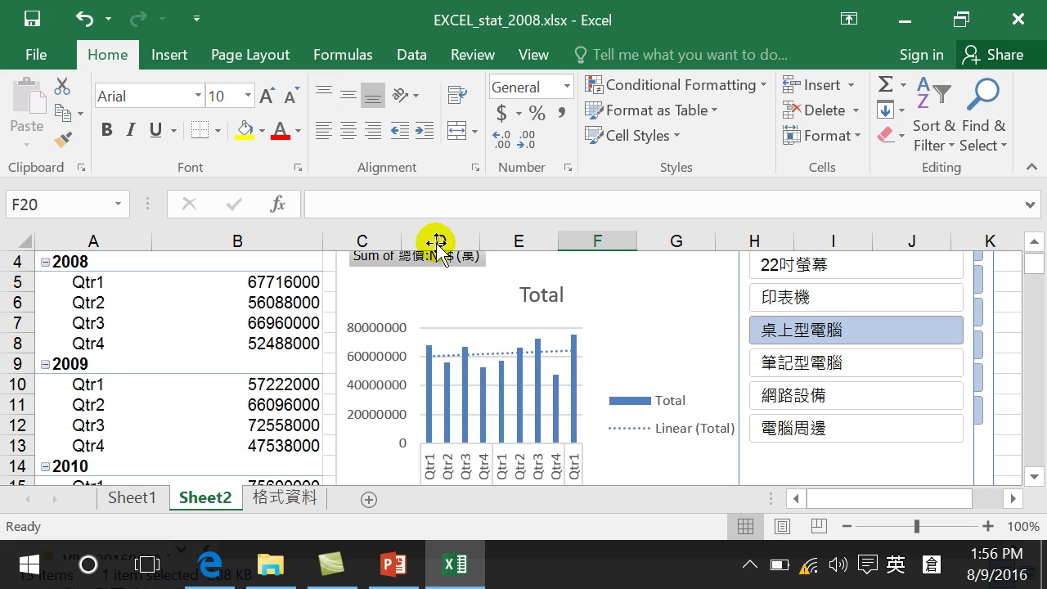
Step: Switch the 產品 slicer selection from 桌上型電腦 to 筆記型電腦
key(Return)
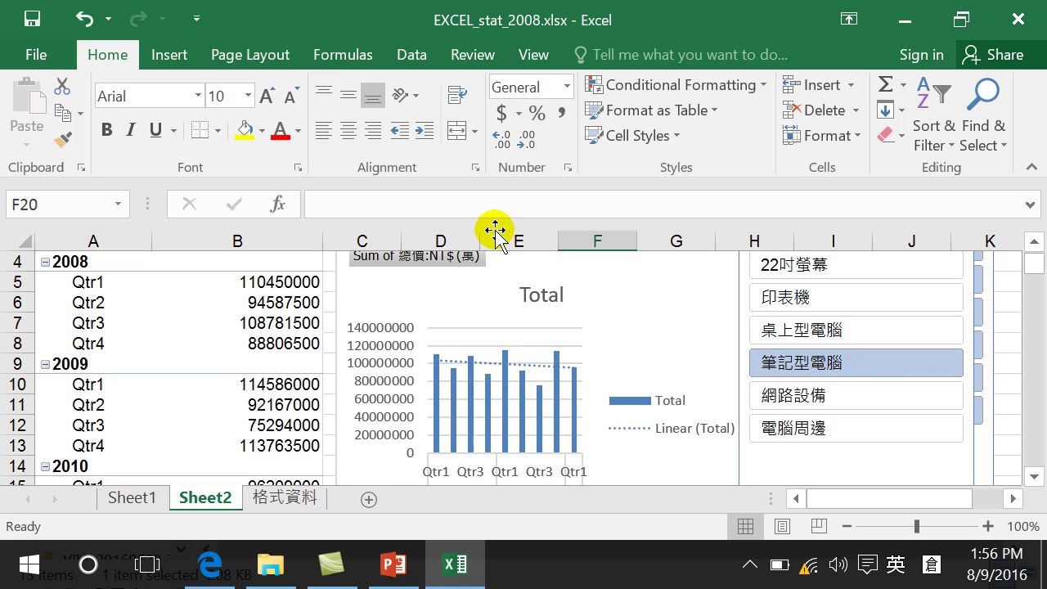